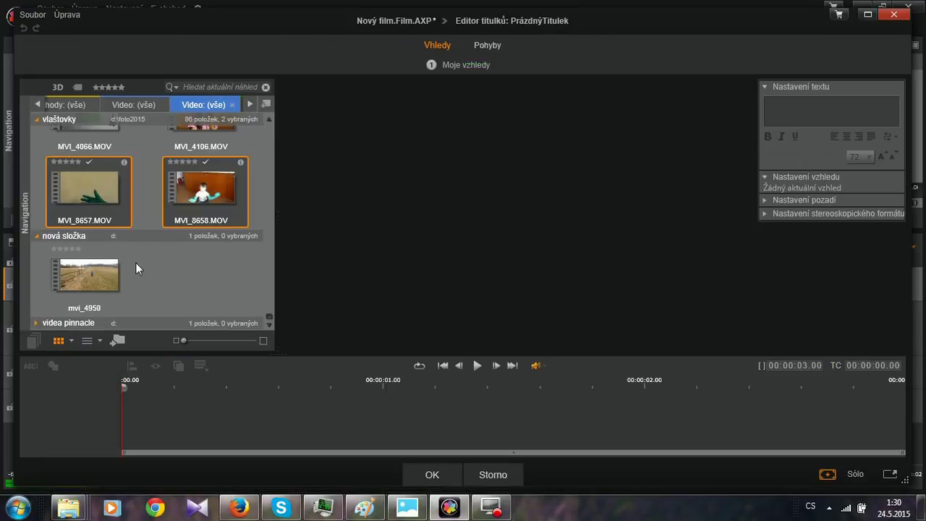
Delete the default text to leave the title blank, and move the title clip to the track below the videos
key("Delete")
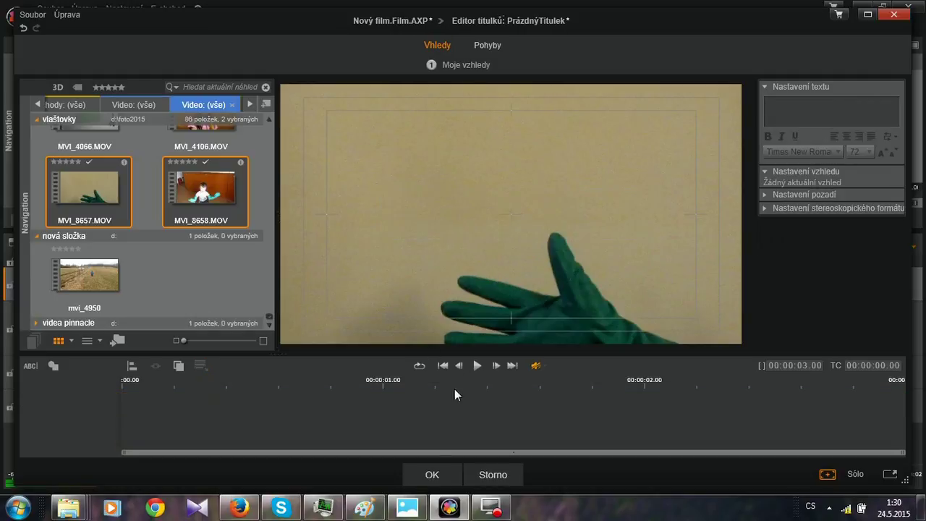
left_click(431, 475)
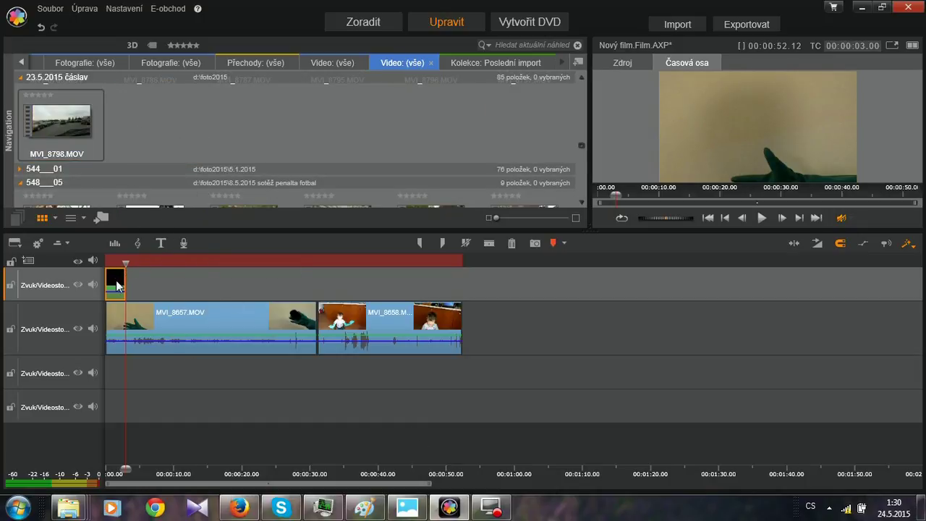
left_click_drag(121, 286, 135, 383)
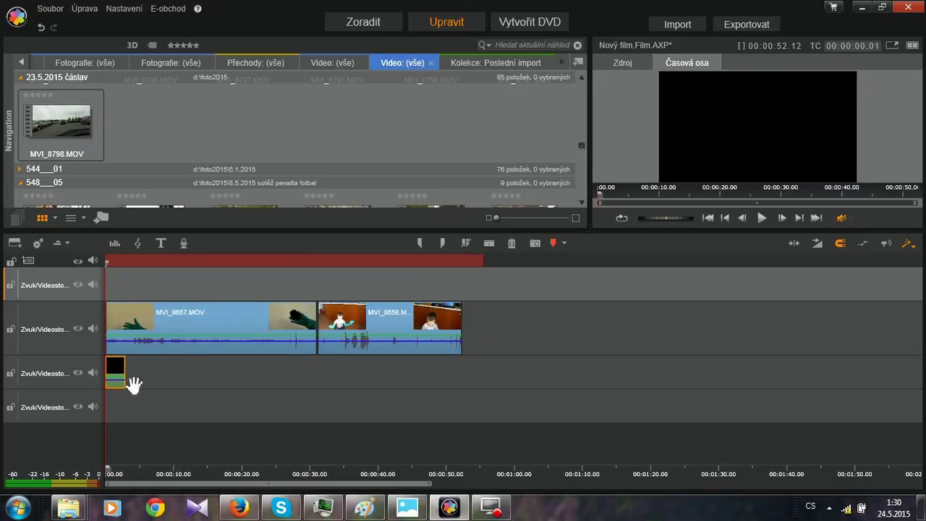
Apply the artistic effect Zlomkový oheň V to the blank title and extend the title to the end of the video clips
right_click(118, 368)
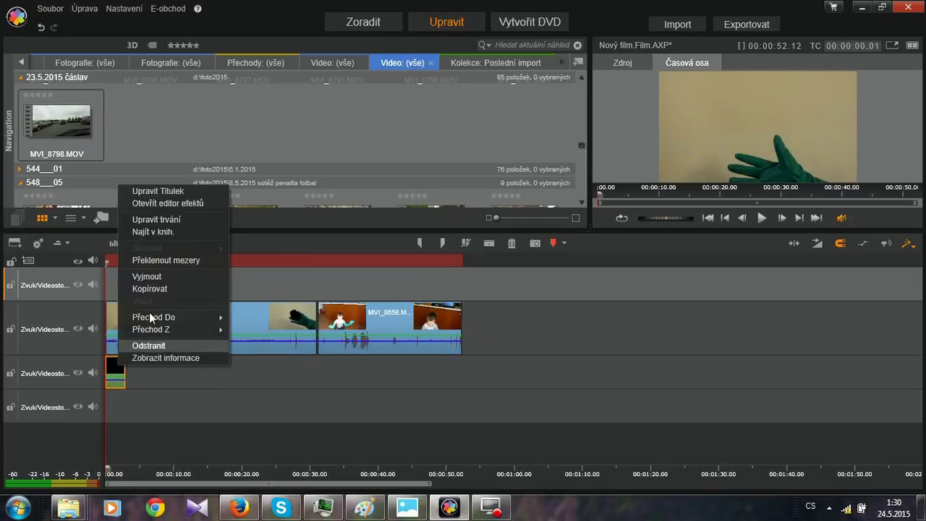
left_click(162, 202)
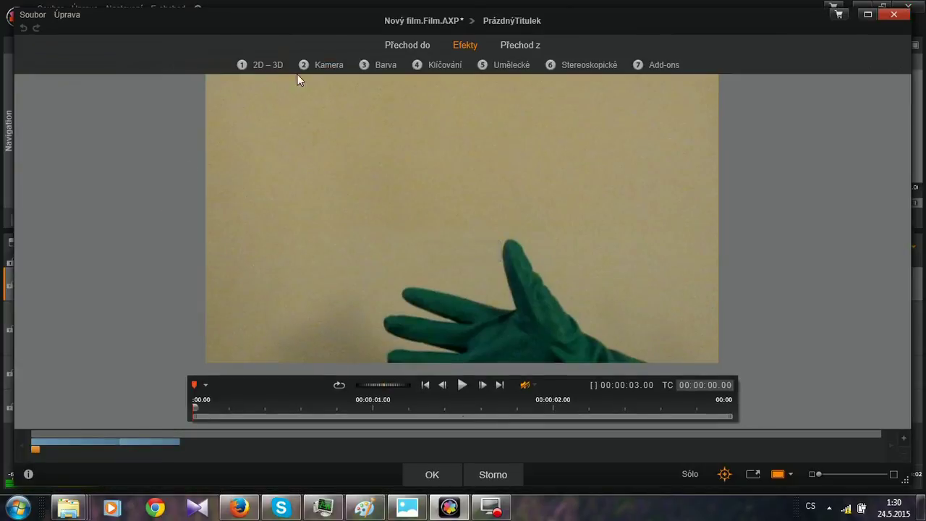
left_click(511, 65)
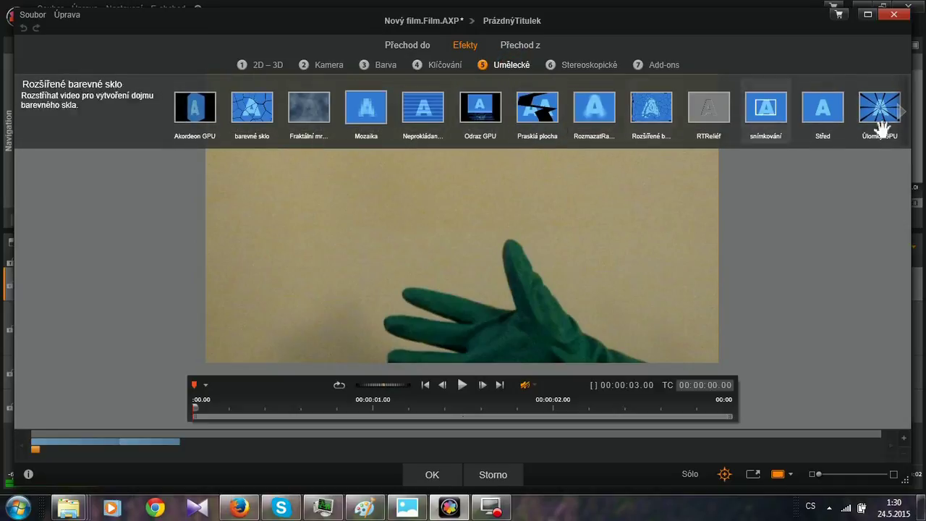
left_click(904, 114)
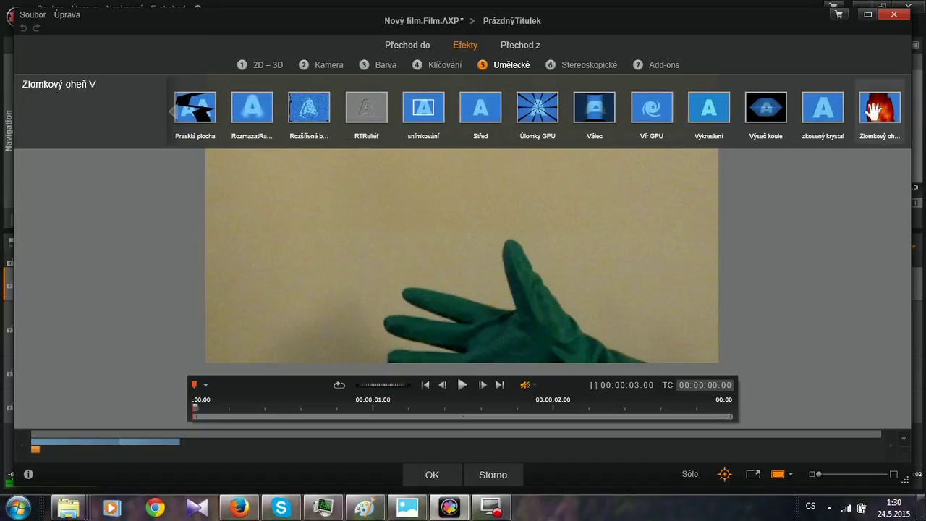
left_click(879, 108)
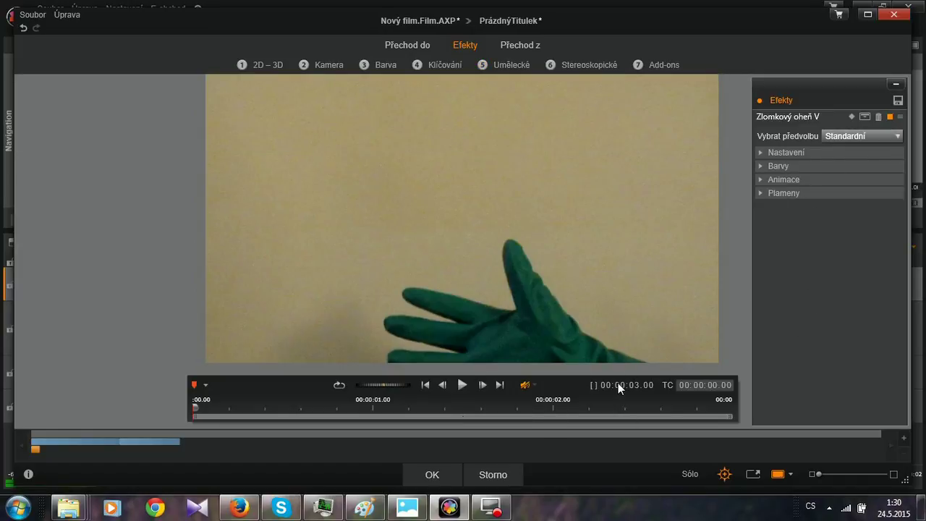
left_click(443, 475)
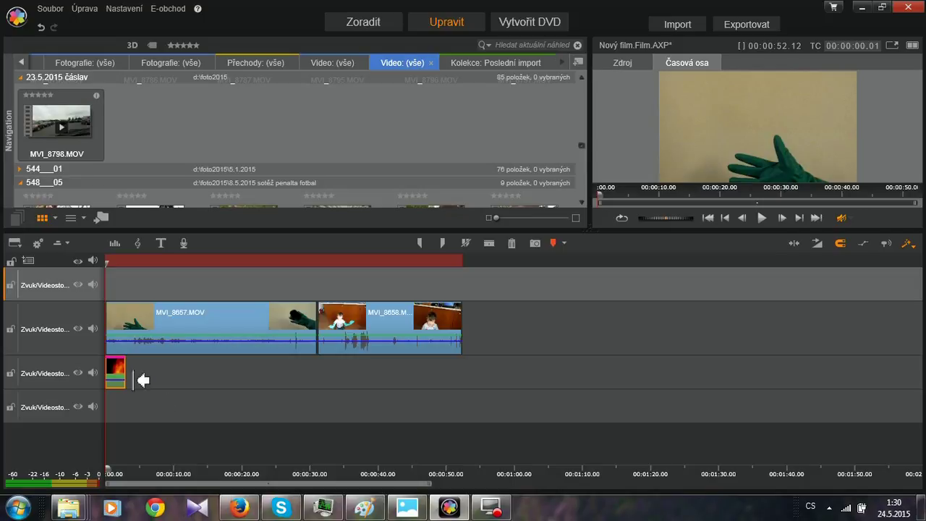
left_click_drag(123, 379, 461, 386)
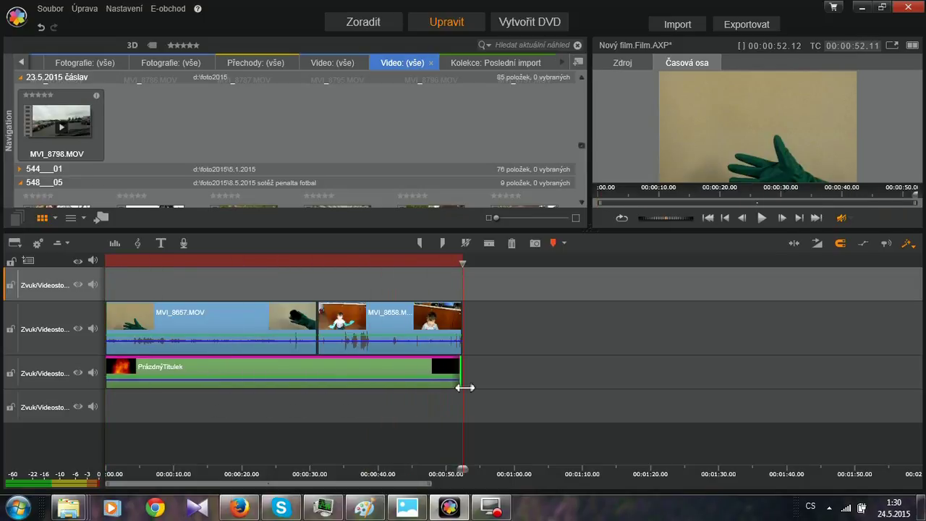
Add the StudioChromaKlíčovač keying effect to the MVI_8657.MOV clip with the Bez předvolby preset
right_click(220, 322)
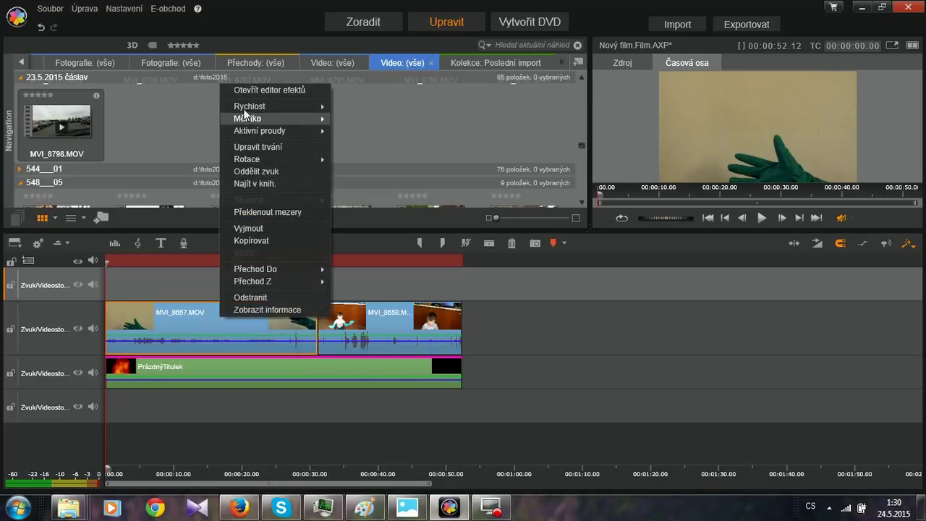
left_click(255, 89)
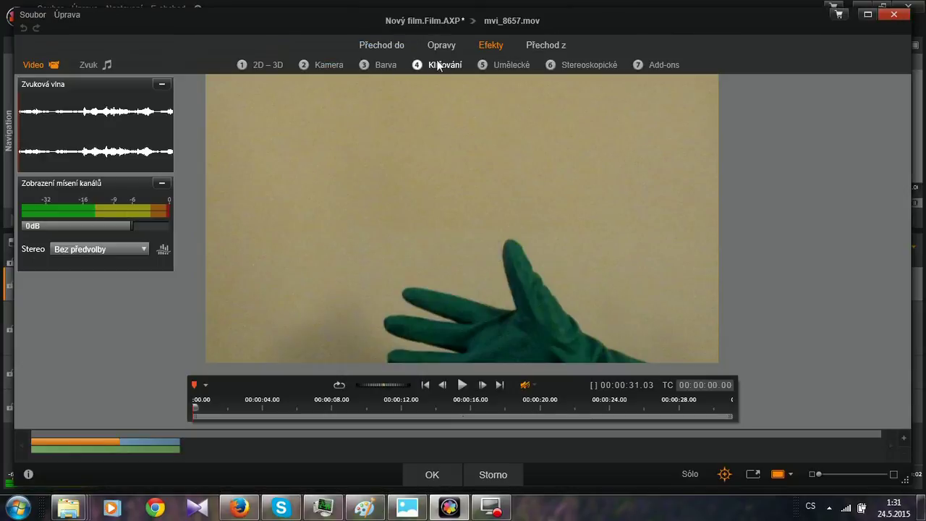
left_click(444, 67)
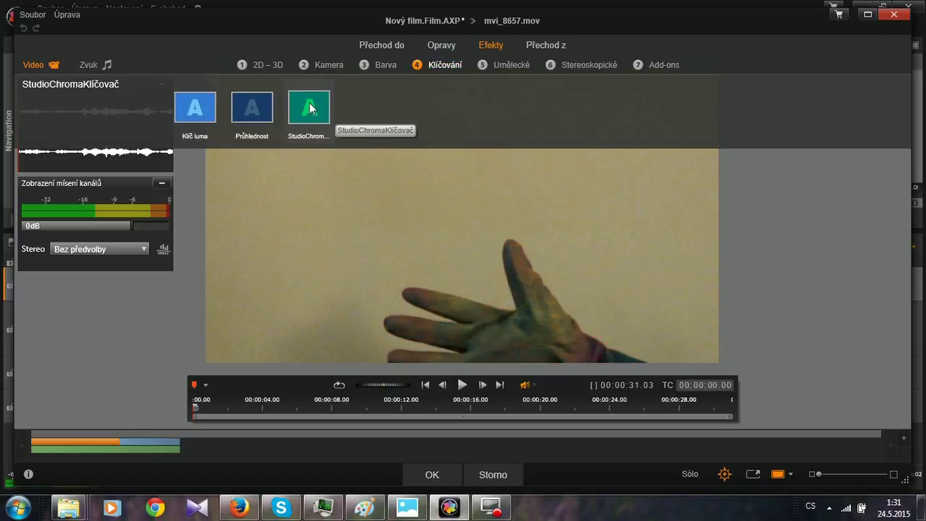
left_click(309, 107)
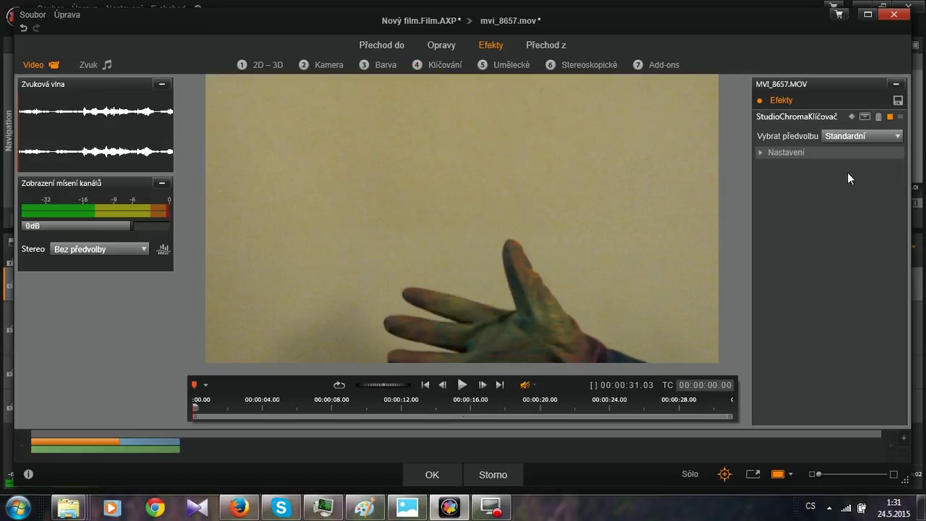
left_click(897, 136)
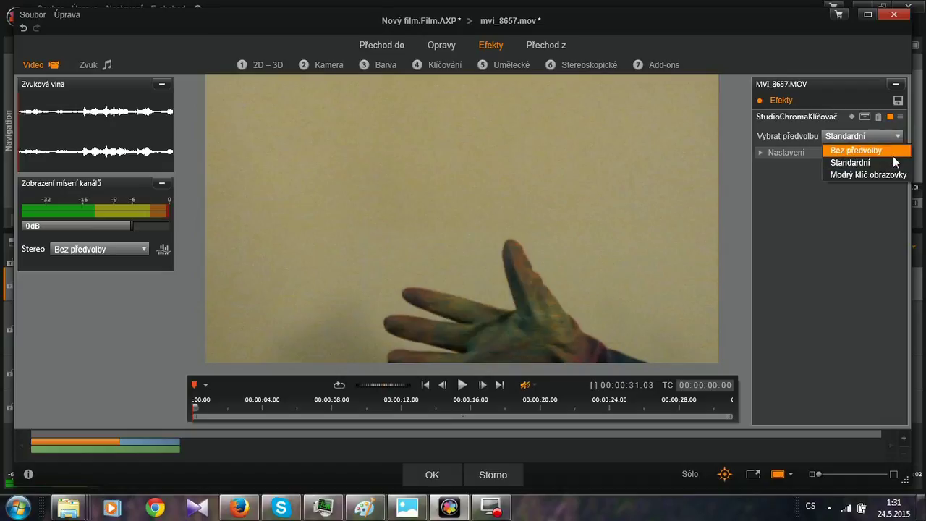
left_click(893, 160)
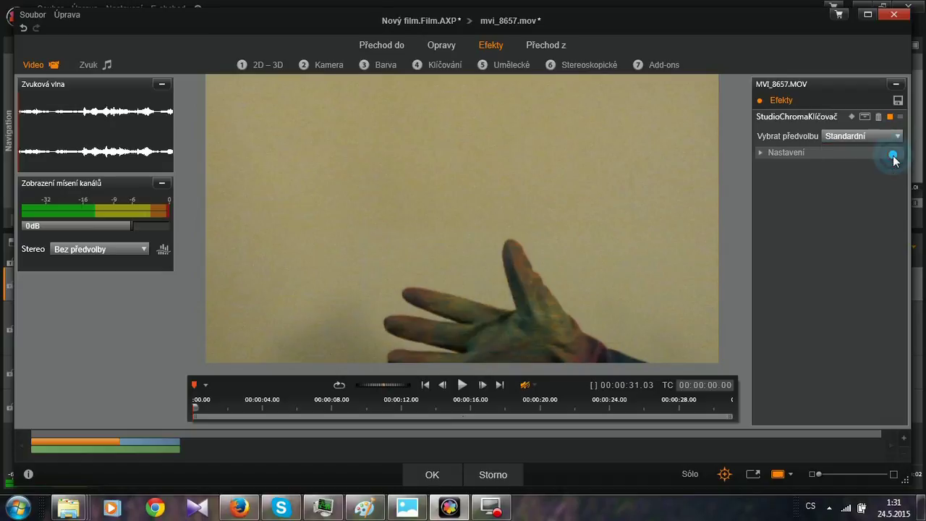
Sample the key colour from the green glove and set colour tolerance to 66,604, minimum saturation to 0 and softness to 3,171
left_click(760, 152)
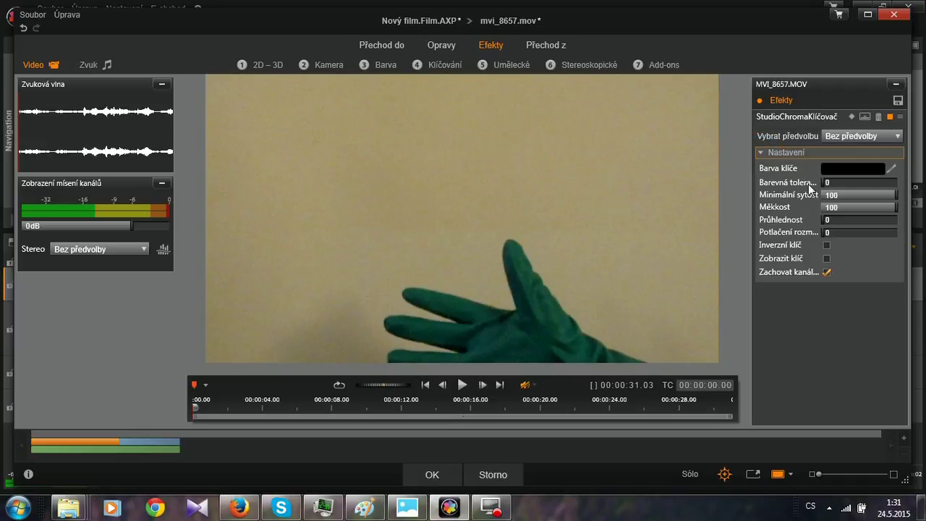
left_click(890, 167)
left_click(518, 355)
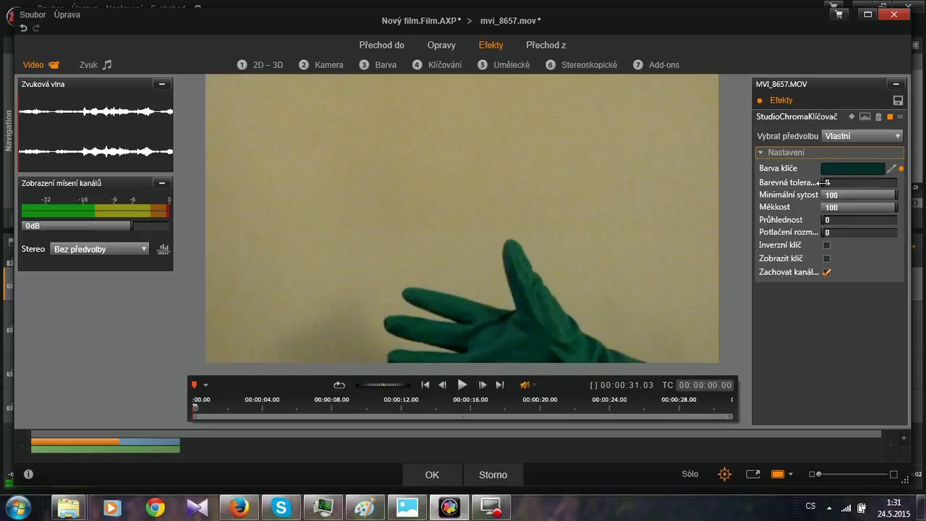
left_click_drag(896, 208, 745, 206)
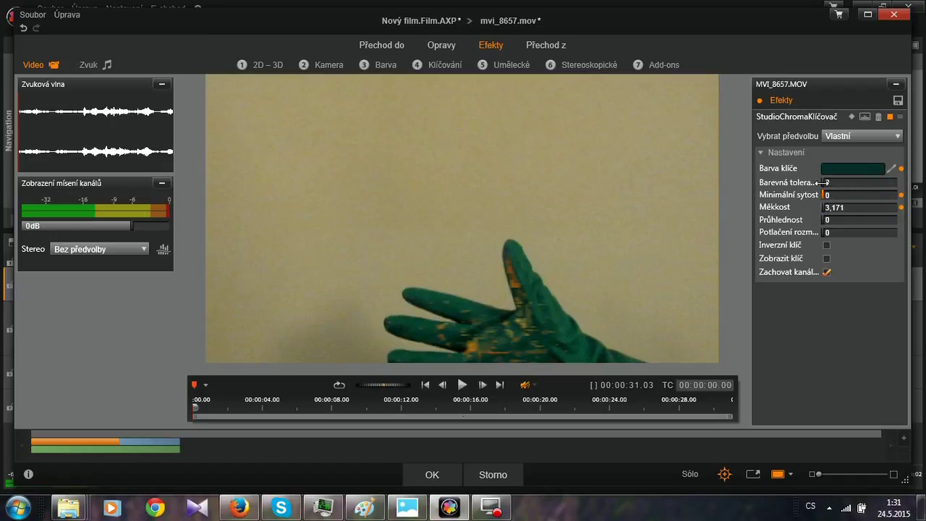
left_click_drag(825, 182, 912, 199)
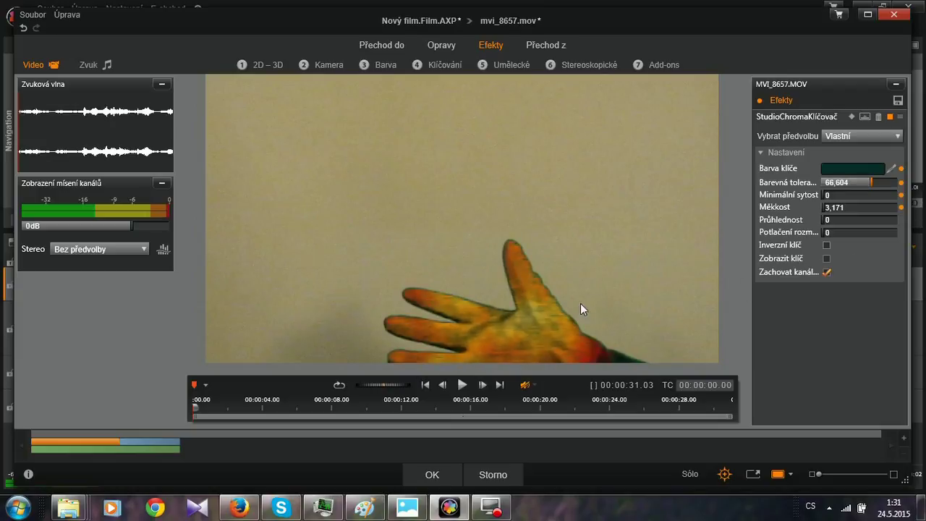
Preview the keyed hand in motion and raise the keyer's colour tolerance to 99,547
left_click(463, 385)
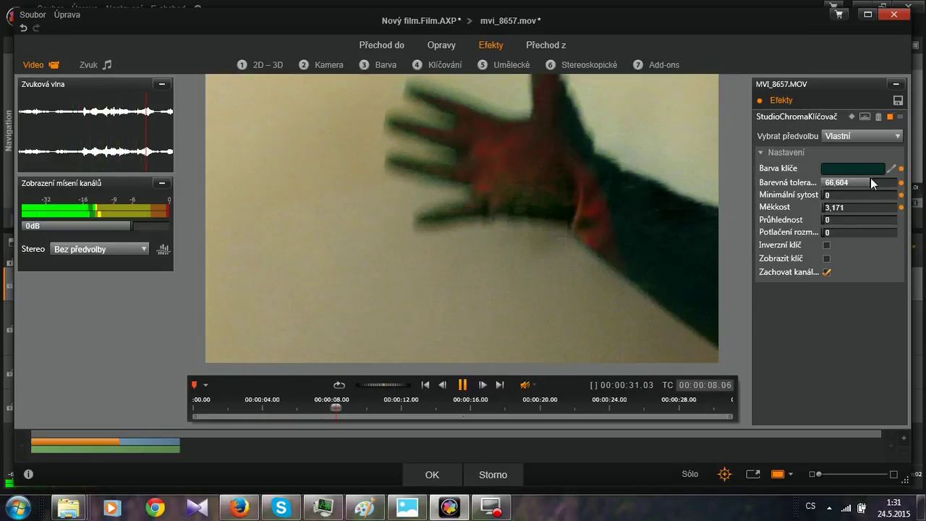
left_click(883, 188)
left_click_drag(883, 187, 907, 187)
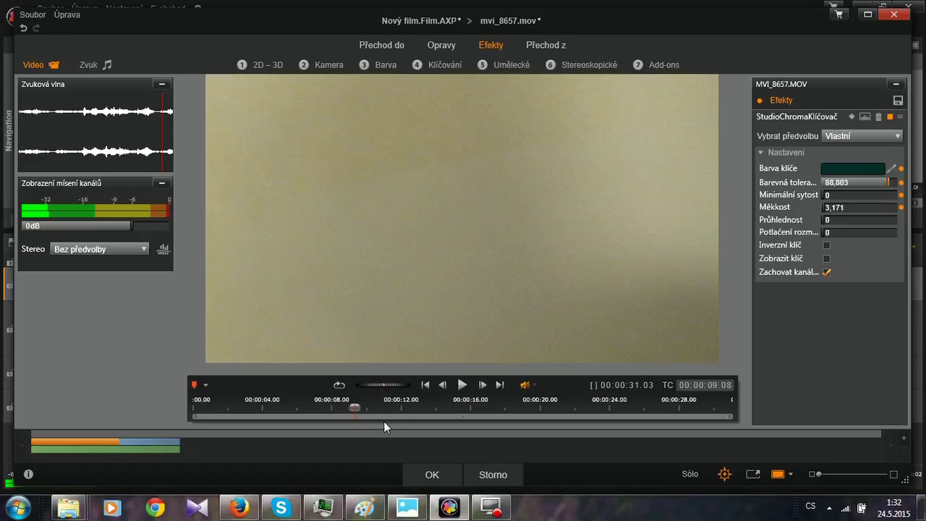
left_click_drag(354, 407, 279, 405)
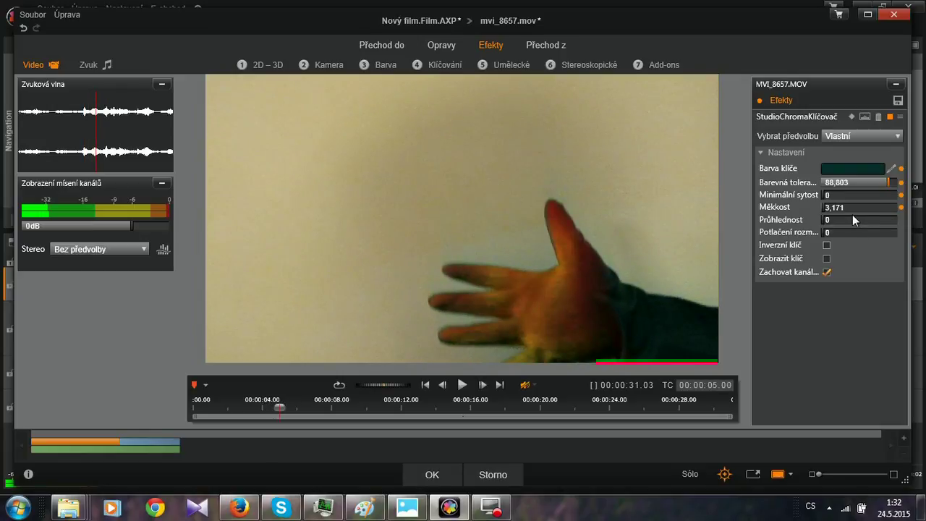
left_click_drag(885, 182, 894, 170)
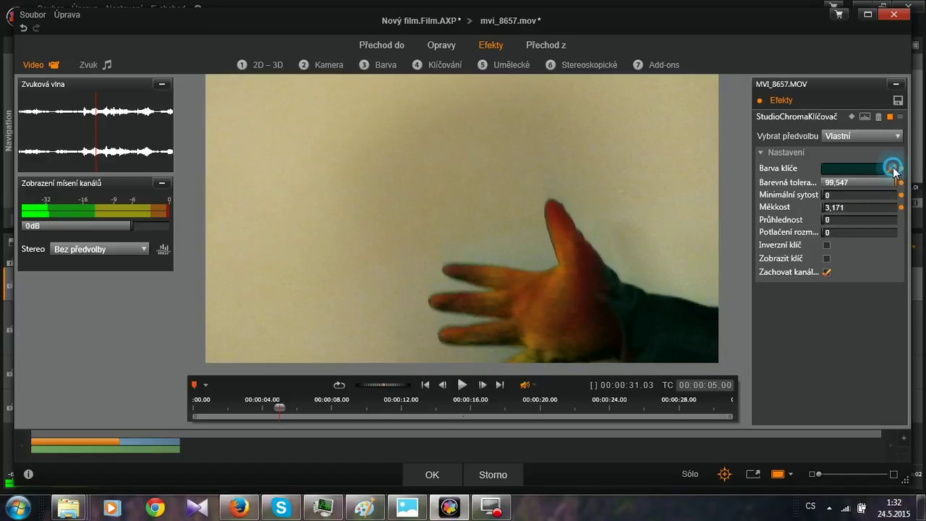
Resample the key colour from the dark green sleeve of the arm and play back the keyed result on the timeline
left_click(675, 313)
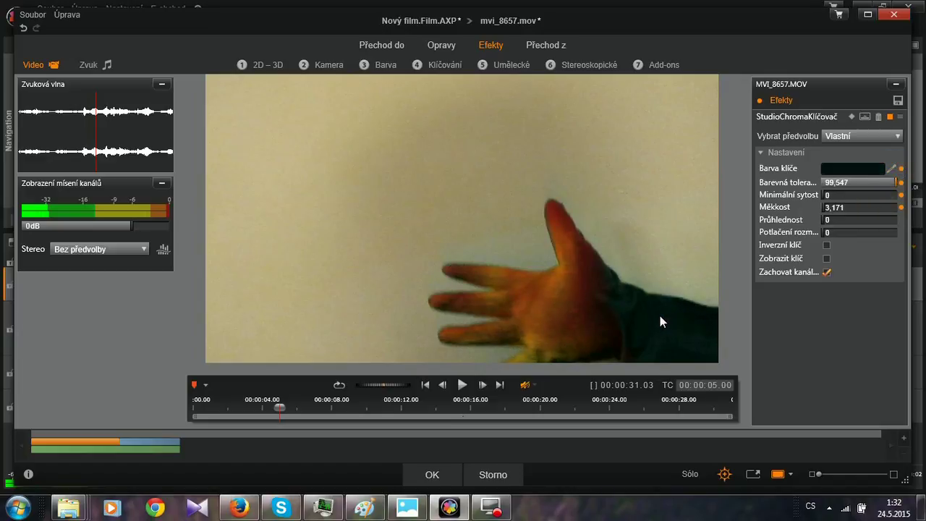
left_click(890, 168)
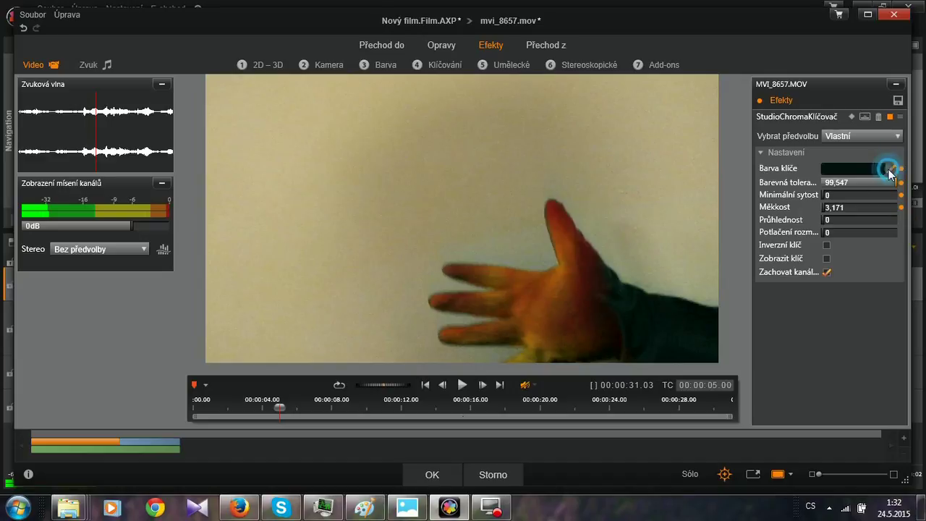
left_click(646, 320)
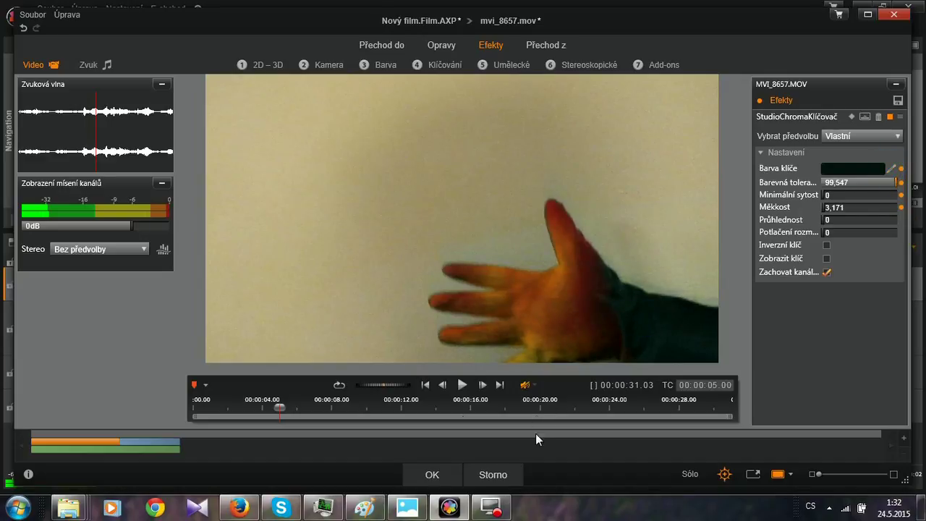
left_click(441, 474)
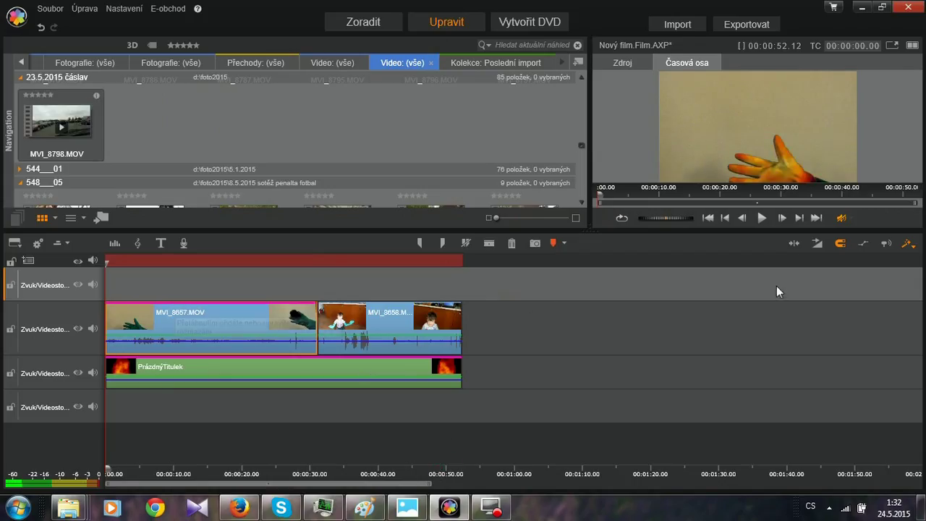
left_click(761, 217)
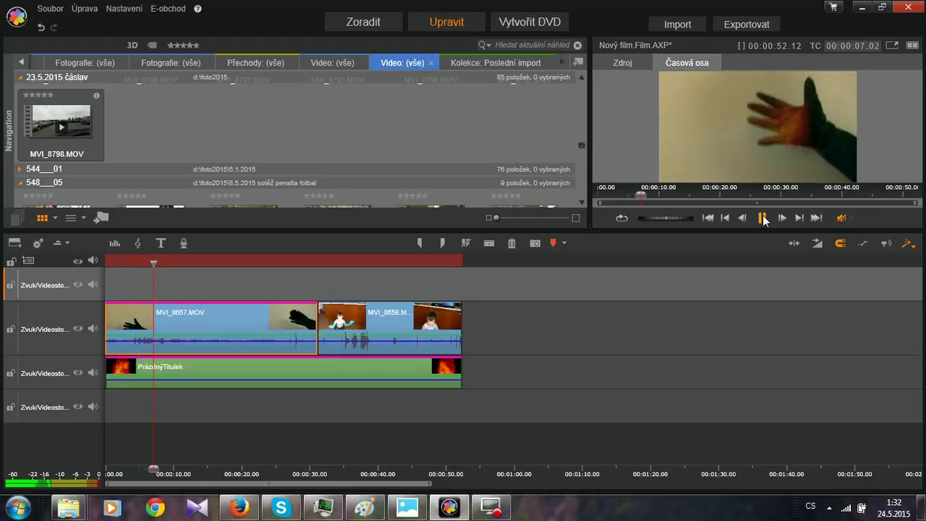
left_click(762, 218)
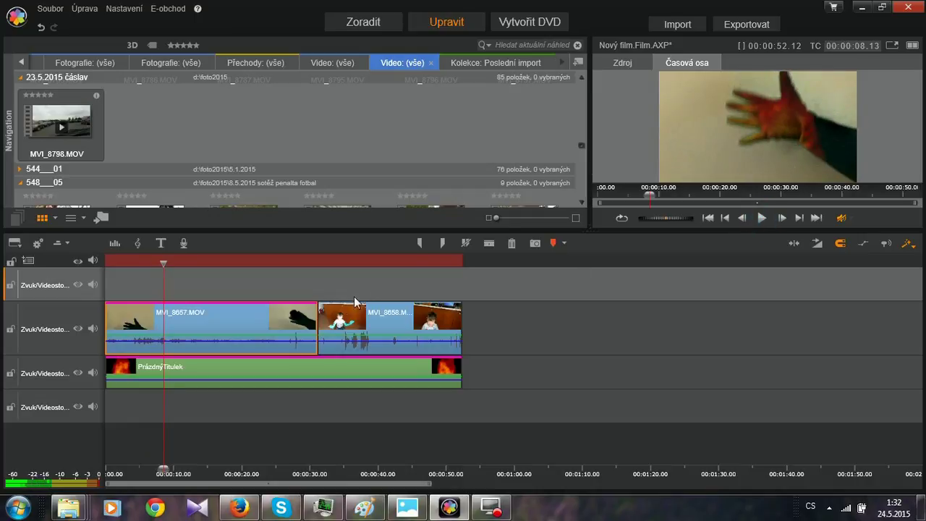
Add the StudioChromaKlíčovač keying effect to the MVI_8658.MOV clip
right_click(336, 340)
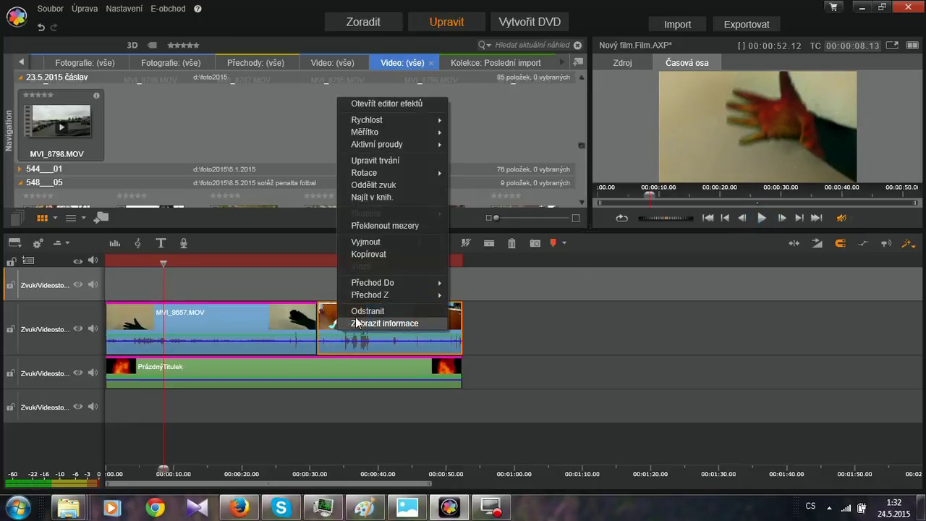
left_click(330, 377)
left_click(344, 334)
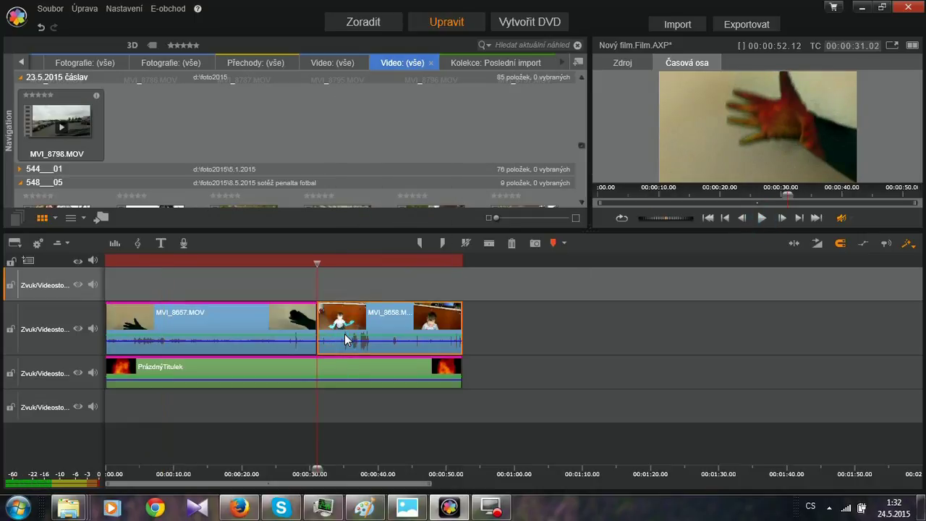
right_click(353, 329)
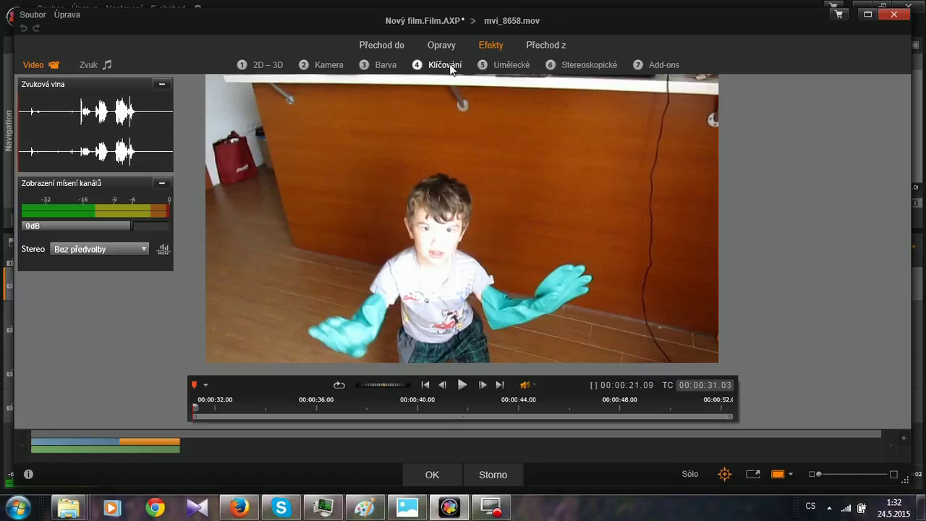
left_click(454, 67)
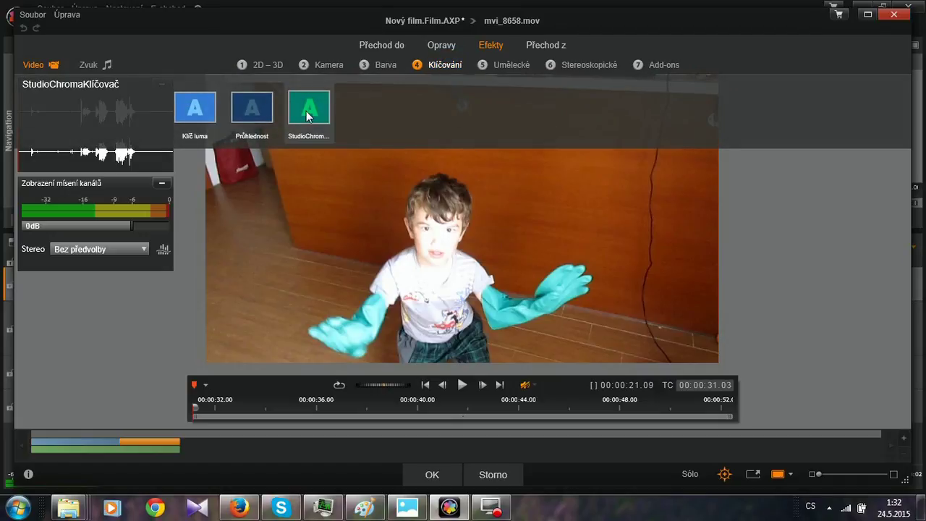
left_click_drag(609, 206, 649, 194)
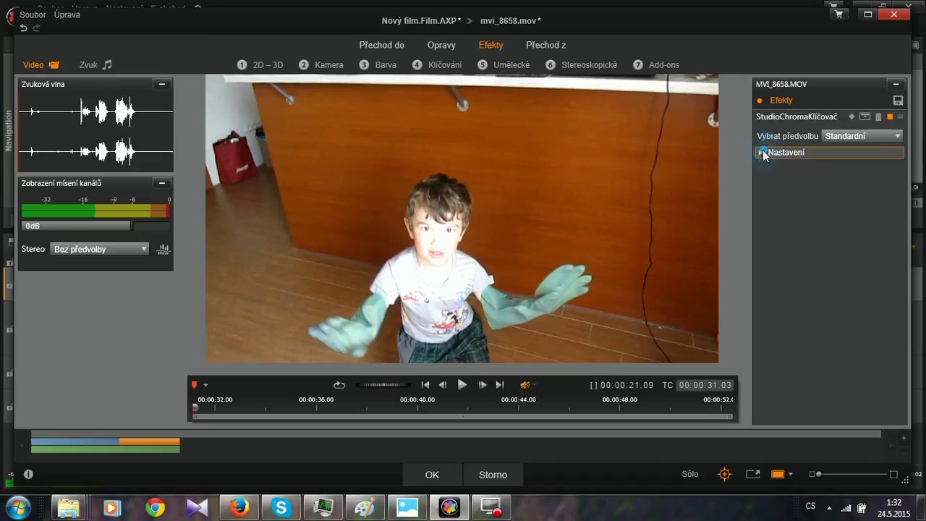
Sample the keyer's key colour from the child's green glove in MVI_8658.MOV, apply it and play back the timeline
left_click(762, 150)
left_click(891, 168)
left_click(556, 287)
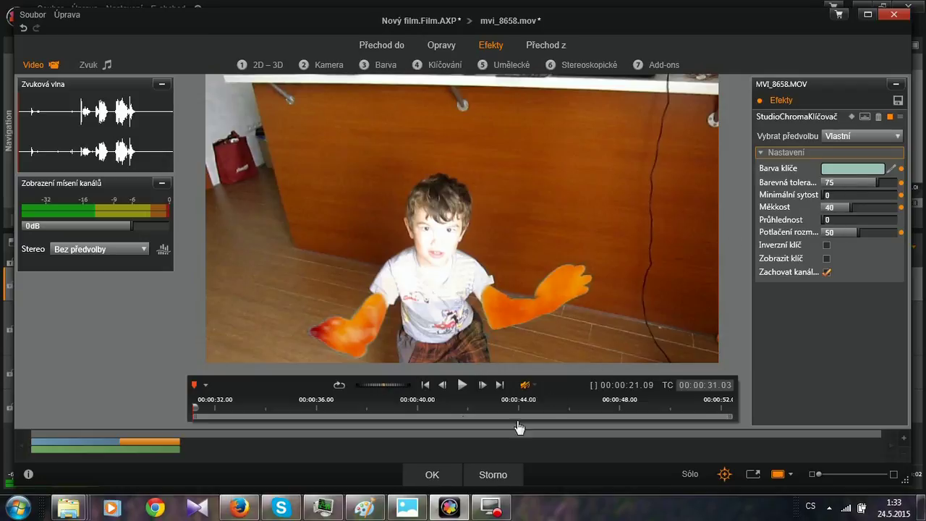
left_click(430, 473)
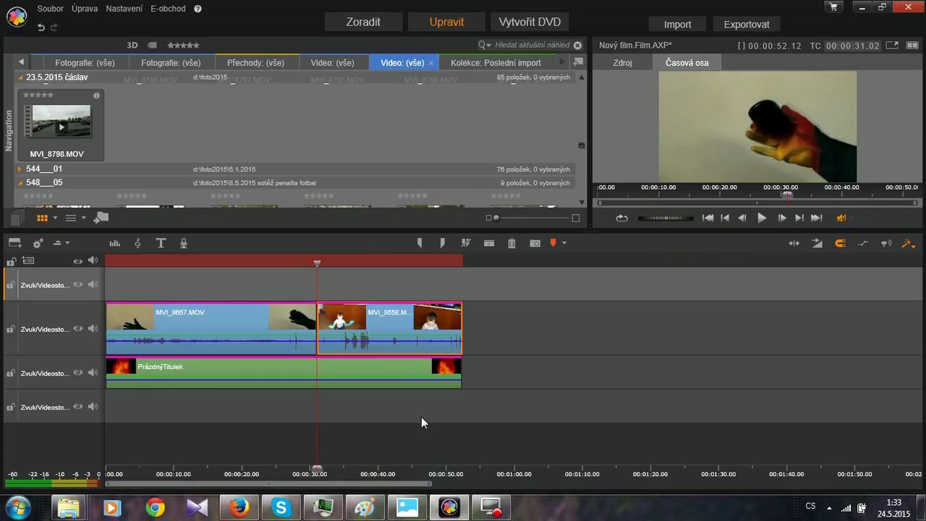
left_click(763, 215)
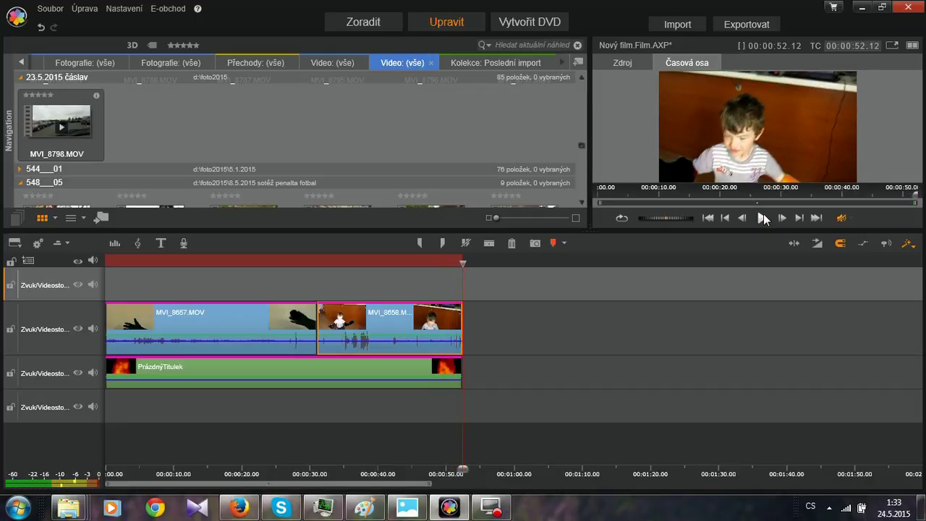
left_click(764, 218)
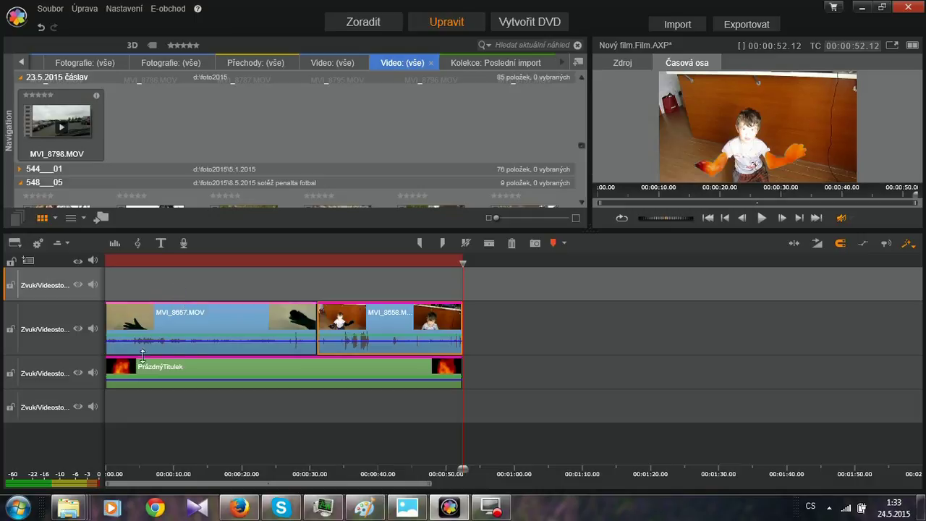
Open the blank title's Zlomkový oheň V fire effect, choose the Benzín texture and set Kouřovitost (smokiness) to 32
right_click(229, 372)
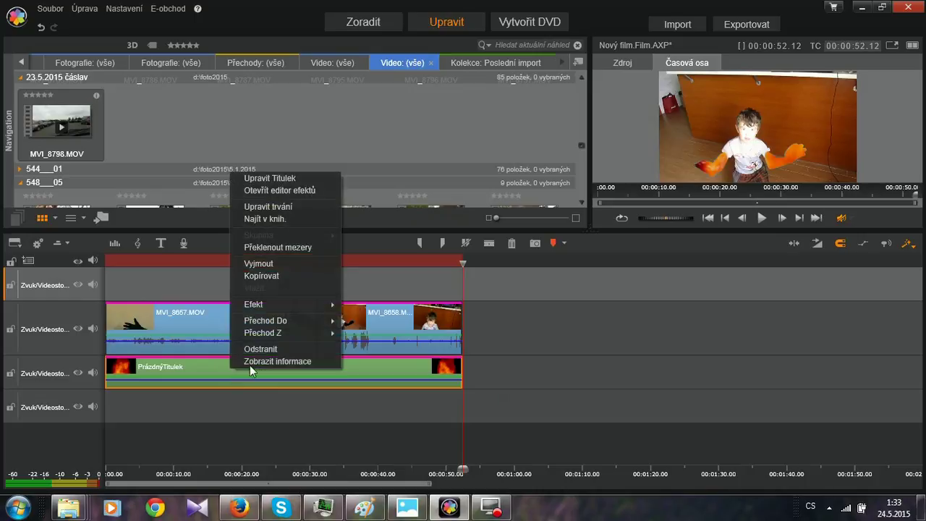
left_click(299, 190)
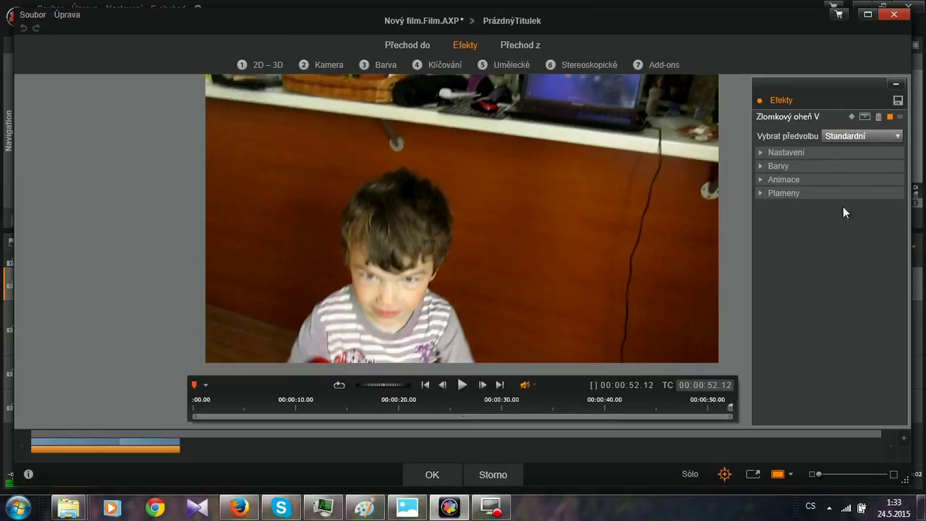
left_click(760, 152)
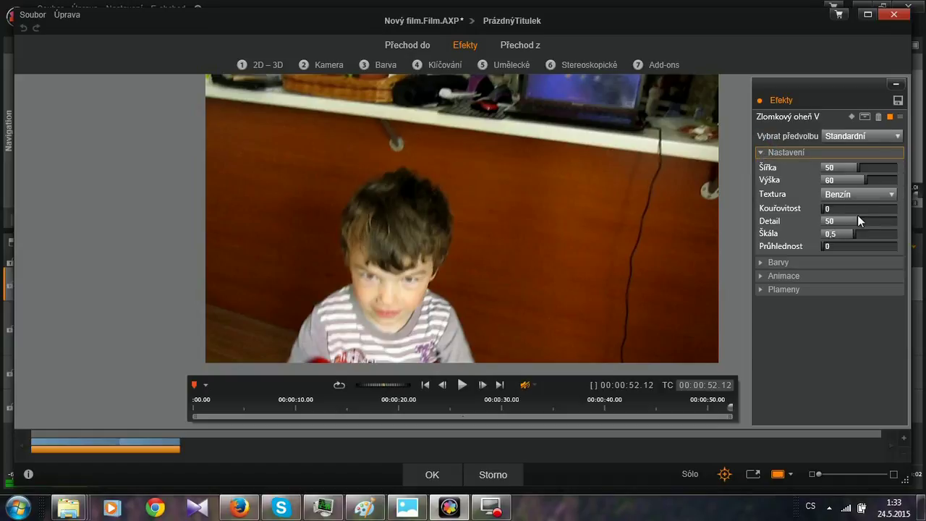
left_click(891, 196)
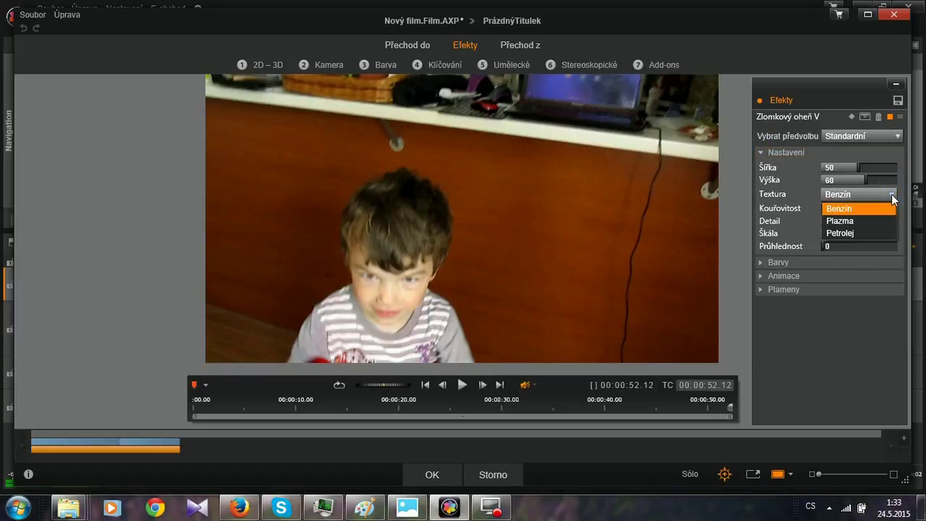
left_click(888, 208)
left_click_drag(823, 210, 845, 211)
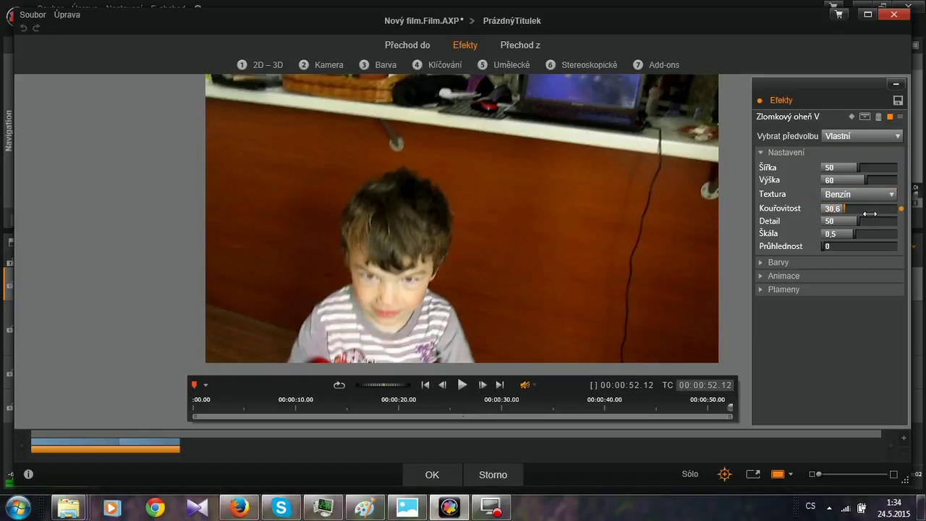
Set the fire effect's Šířka (width) to 83,8, apply the effect changes and play back the timeline
left_click_drag(858, 167, 905, 176)
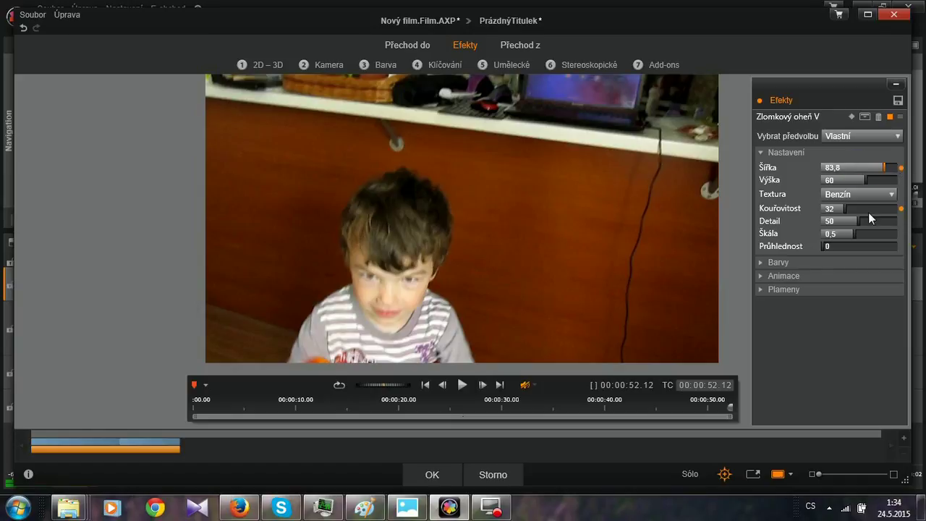
left_click(436, 476)
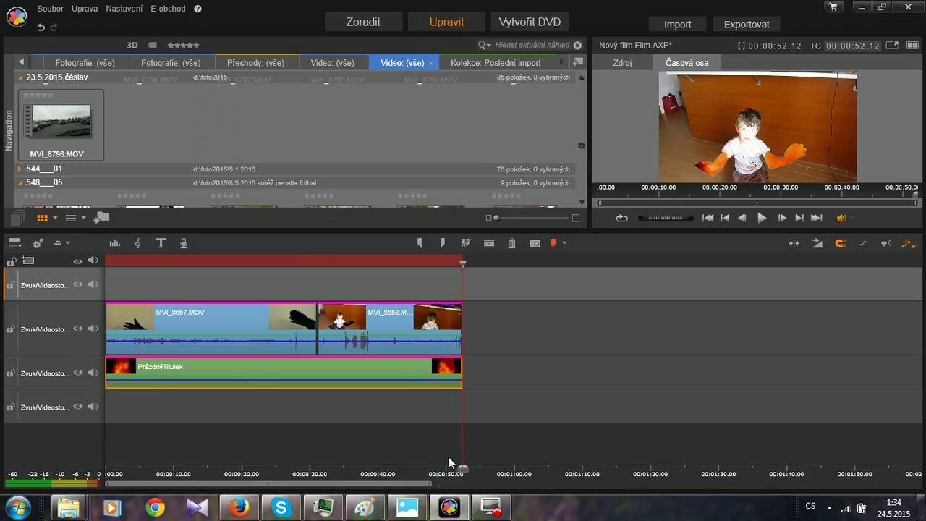
left_click(761, 217)
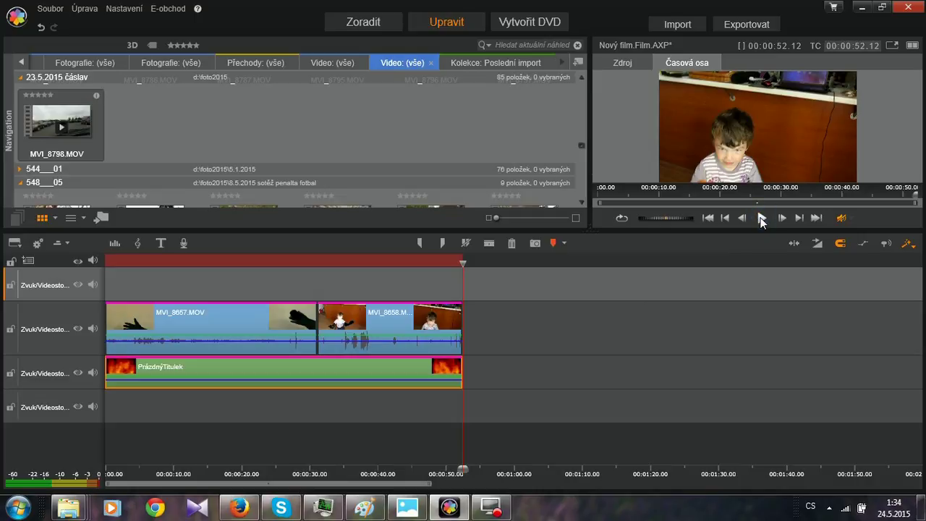